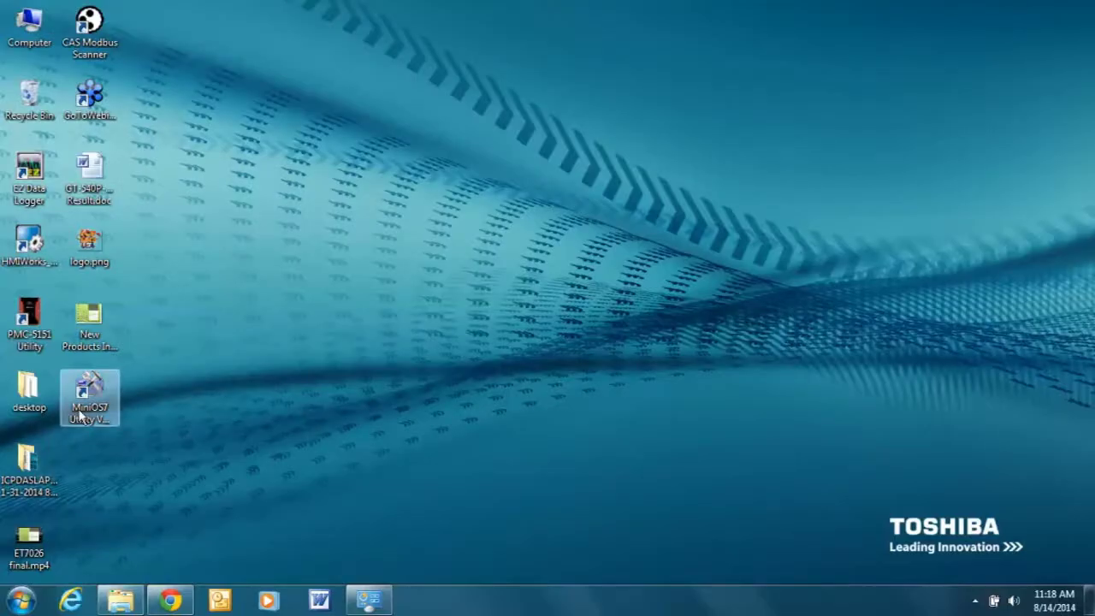
# - Launch MiniOS7 Utility and search the network until the ET-7026 at 192.168.255.100 appears
pyautogui.doubleClick(92, 396)
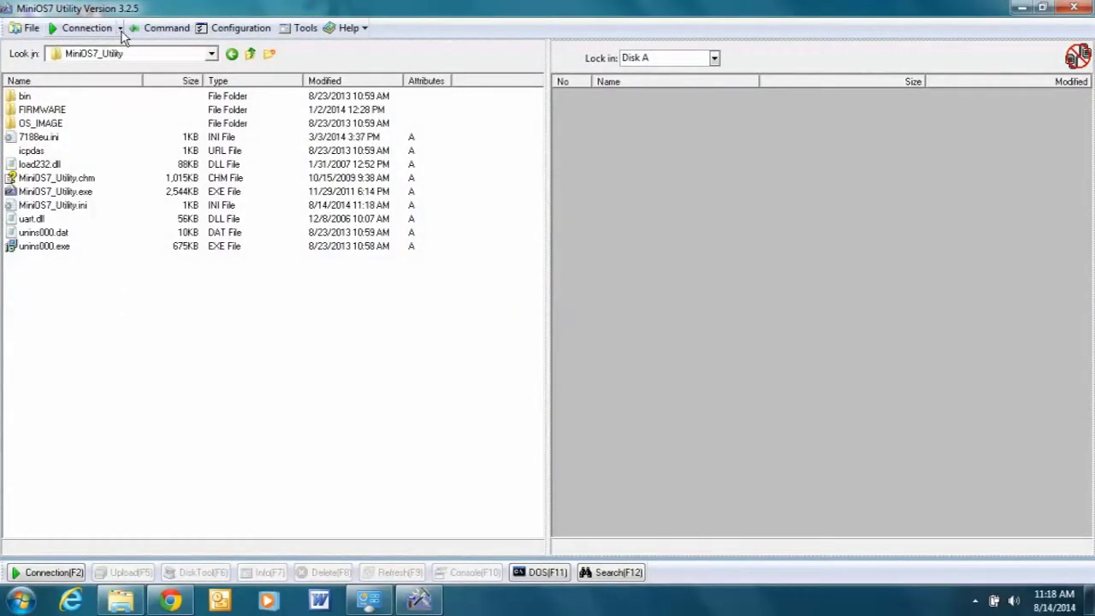
pyautogui.click(121, 30)
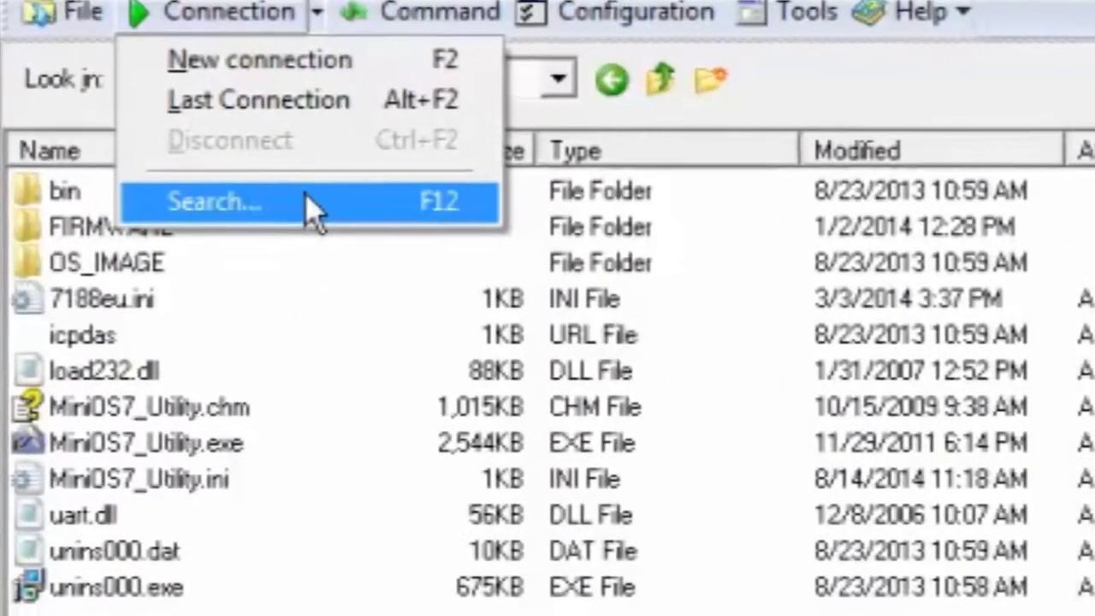
pyautogui.click(352, 212)
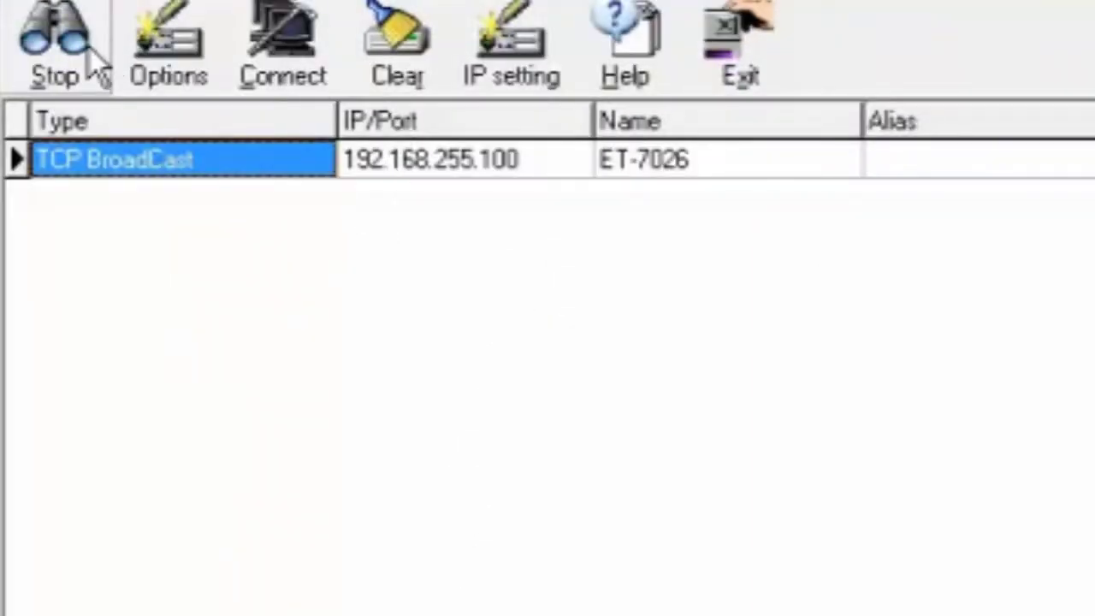
pyautogui.click(89, 47)
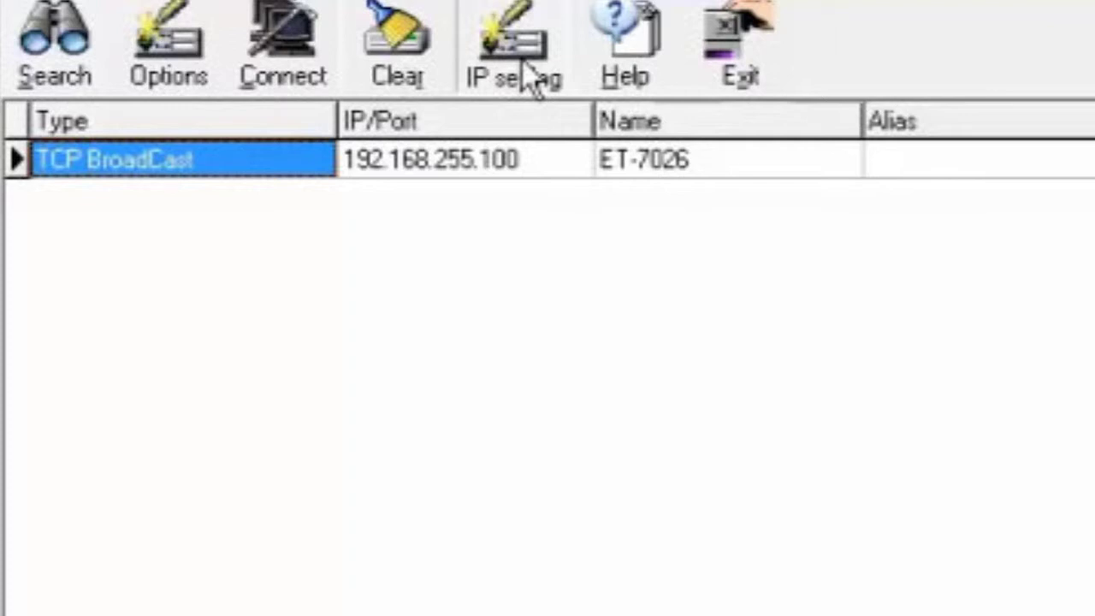
# - Assign the ET-7026 IP 192.168.255.1, mask 255.255.0.0 and gateway 192.168.0.1, DHCP disabled
pyautogui.click(530, 77)
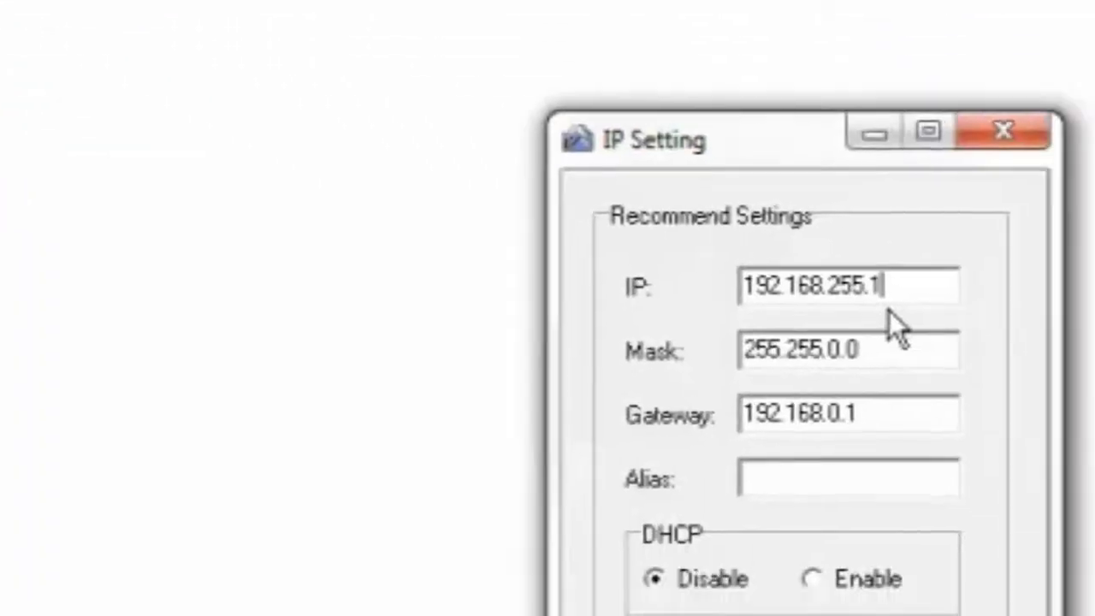
pyautogui.press('Tab')
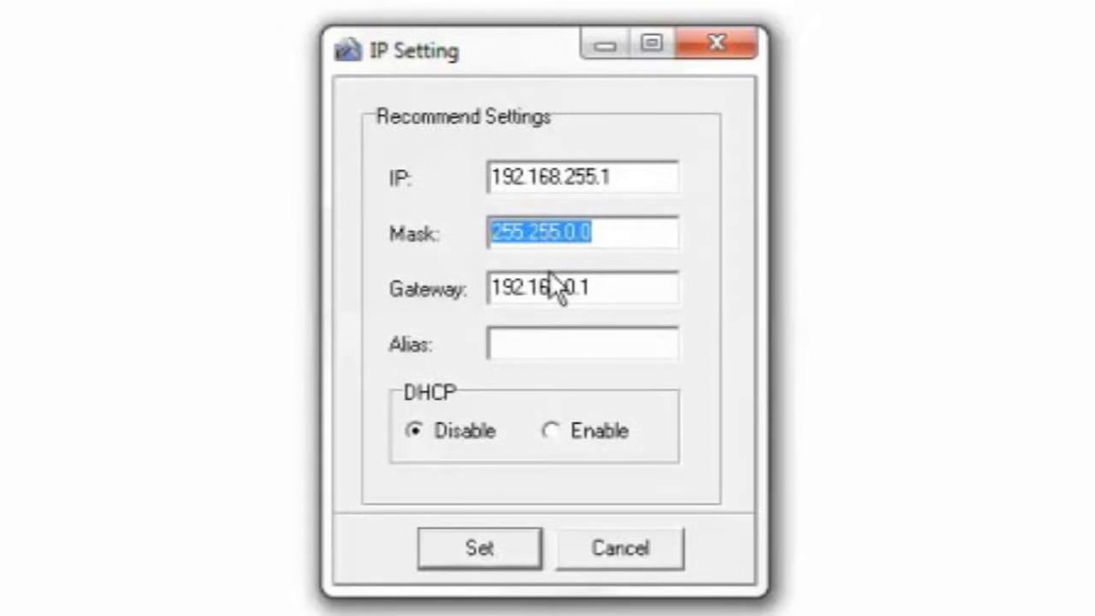
pyautogui.press('Tab')
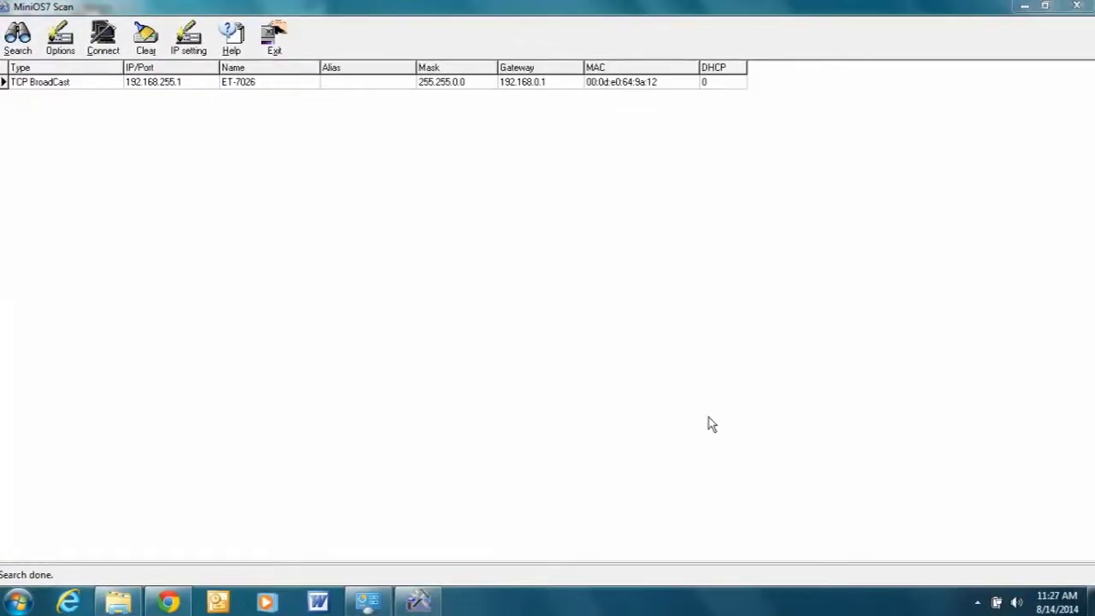
# - Browse to 192.168.255.1 in Chrome and log in to the ET-7026 web configuration
pyautogui.click(167, 601)
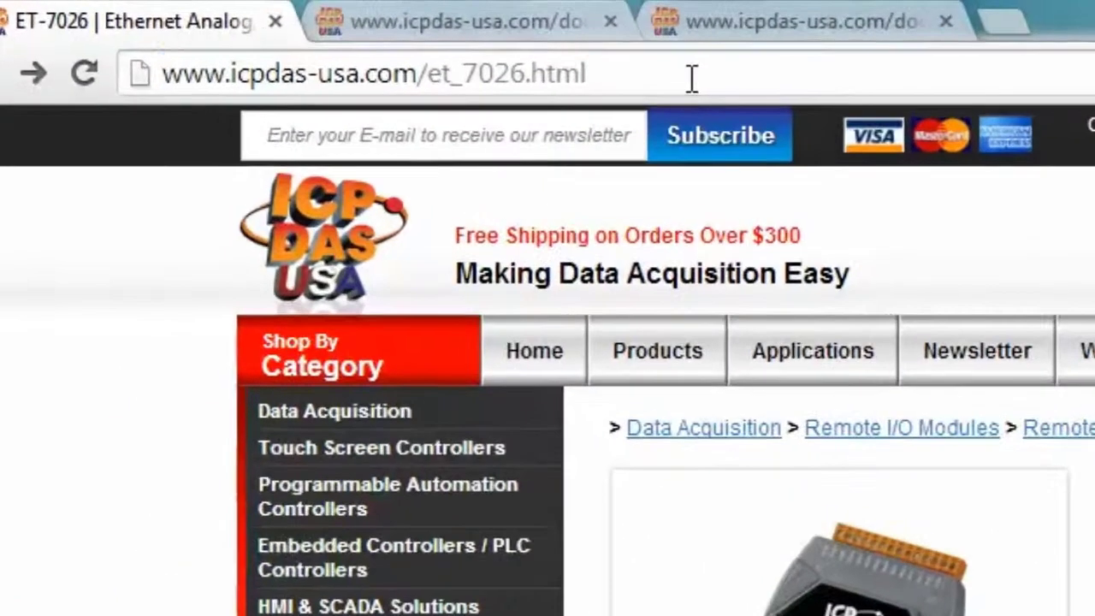
pyautogui.click(338, 35)
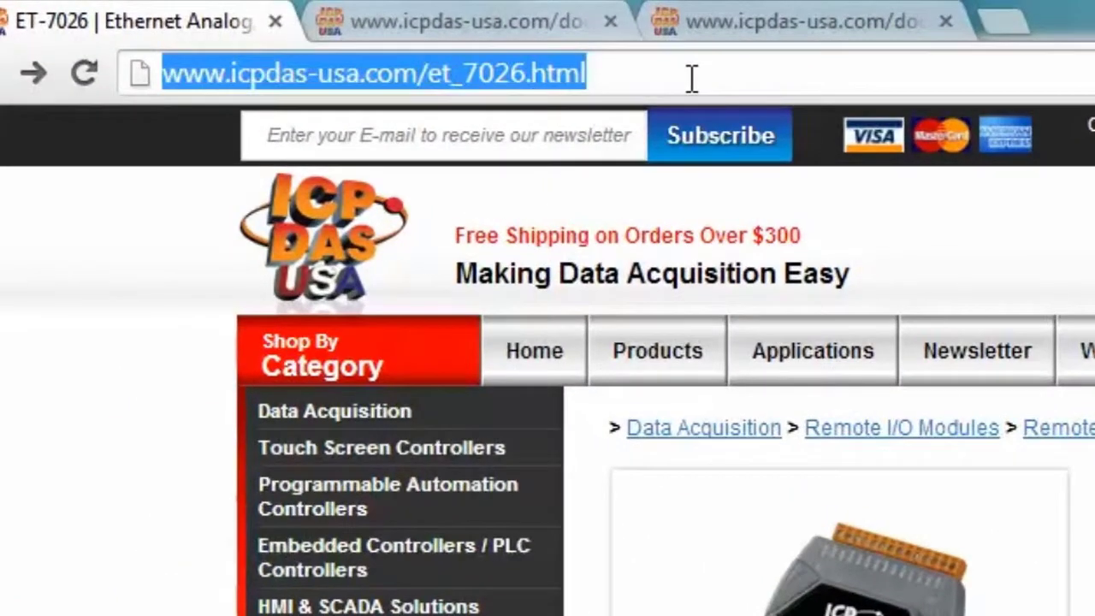
pyautogui.press('BackSpace')
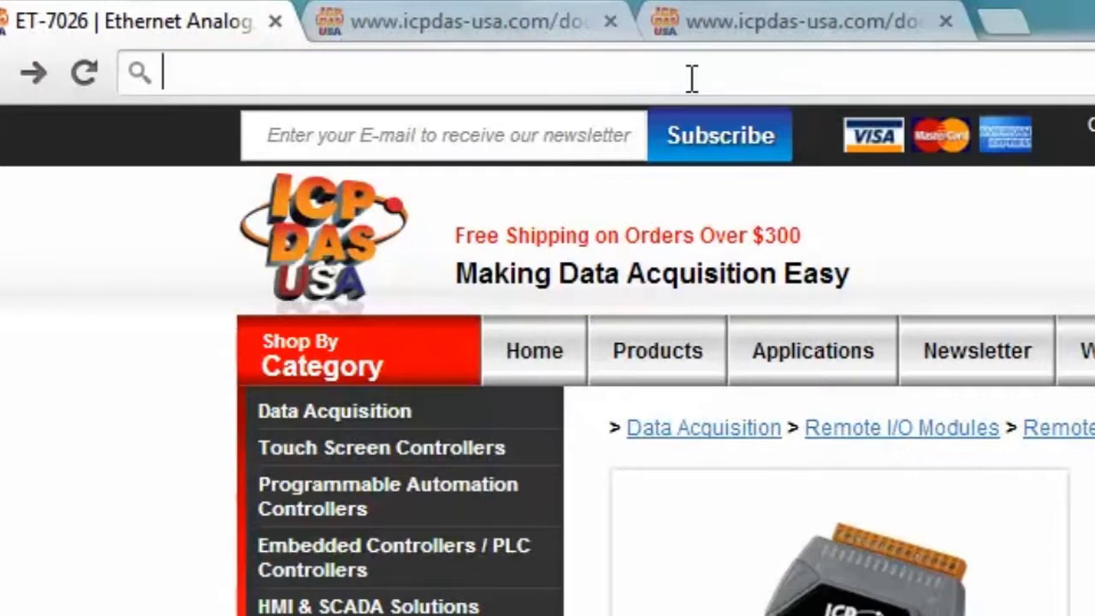
pyautogui.write('192.168.255.1')
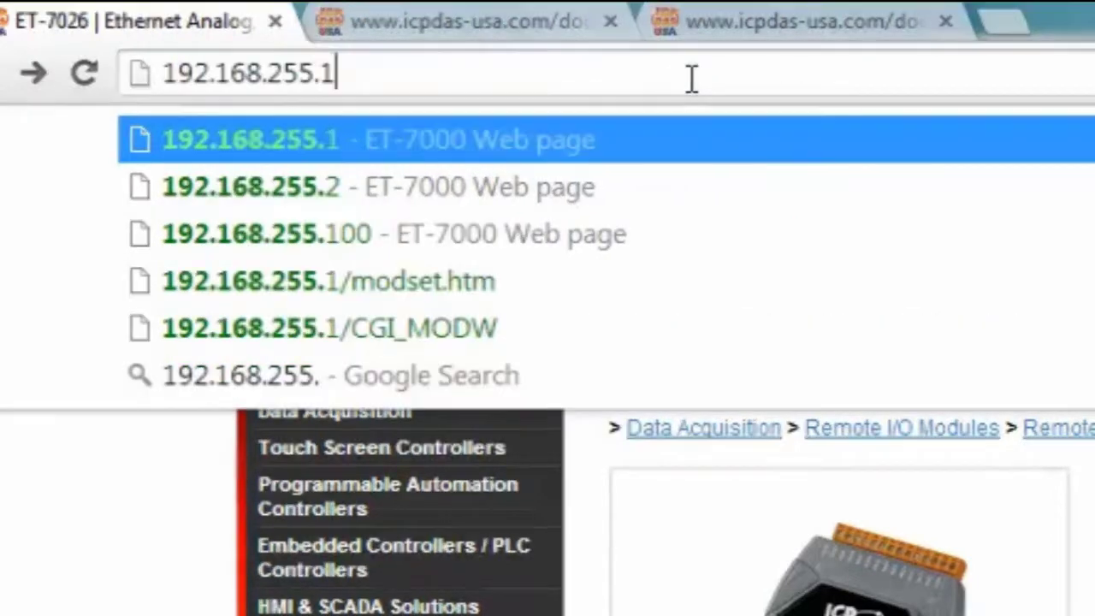
pyautogui.press('Return')
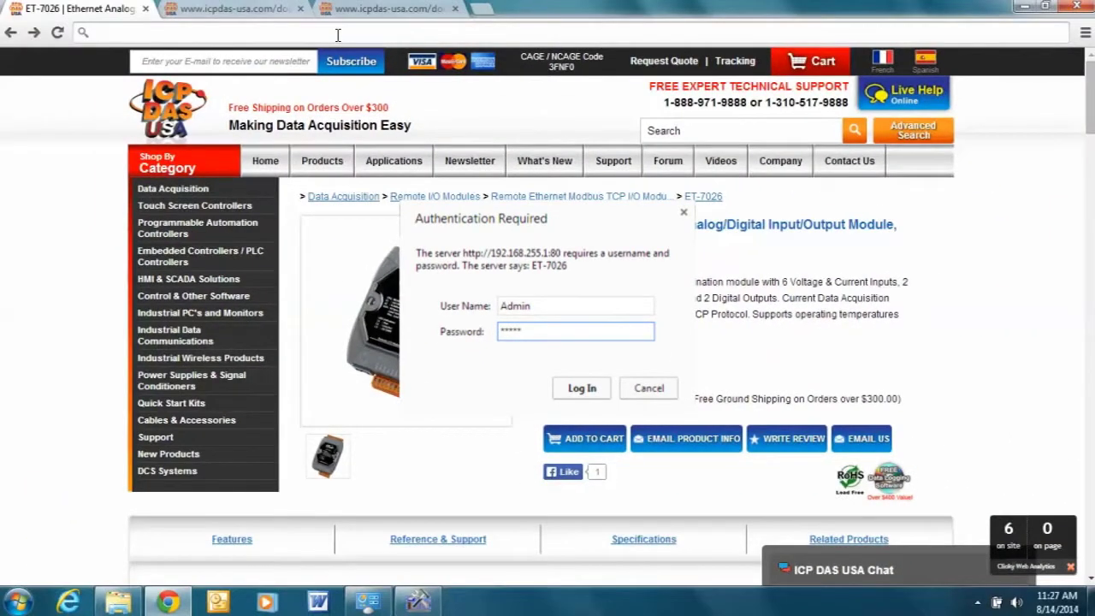
pyautogui.press('Return')
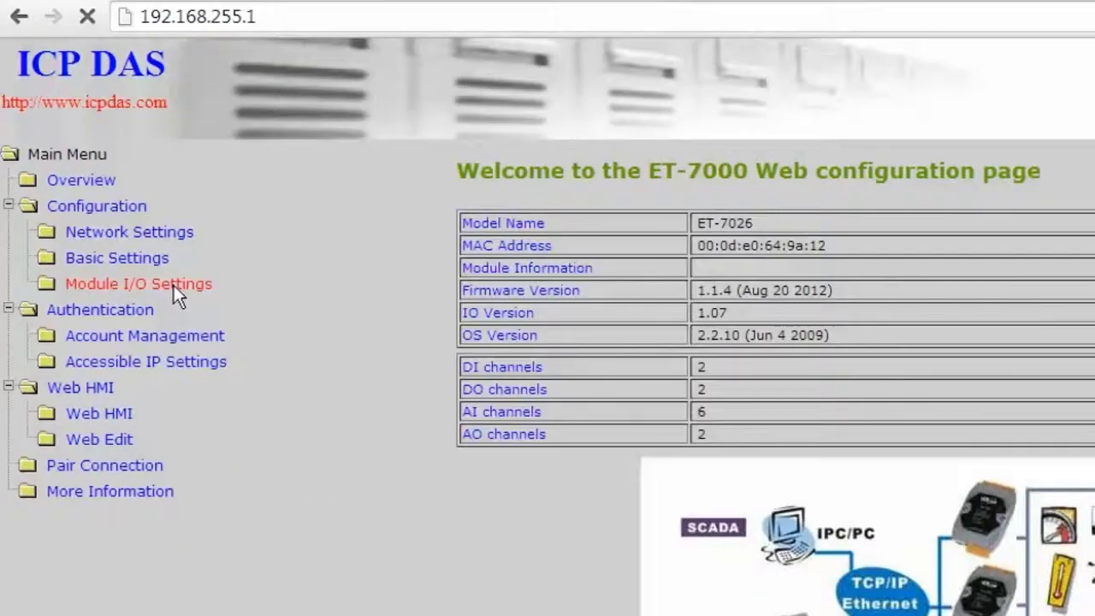
# - In Module I/O Settings, set analog input Ch0's range to 4mA~20mA
pyautogui.click(307, 454)
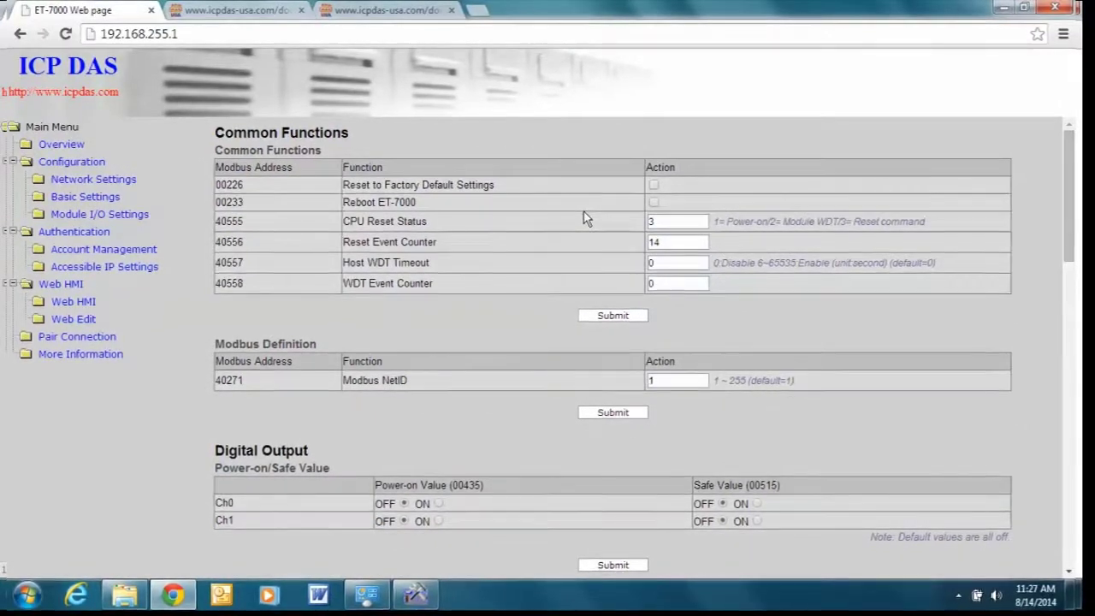
pyautogui.scroll(-2, 585, 219)
pyautogui.scroll(-3, 584, 219)
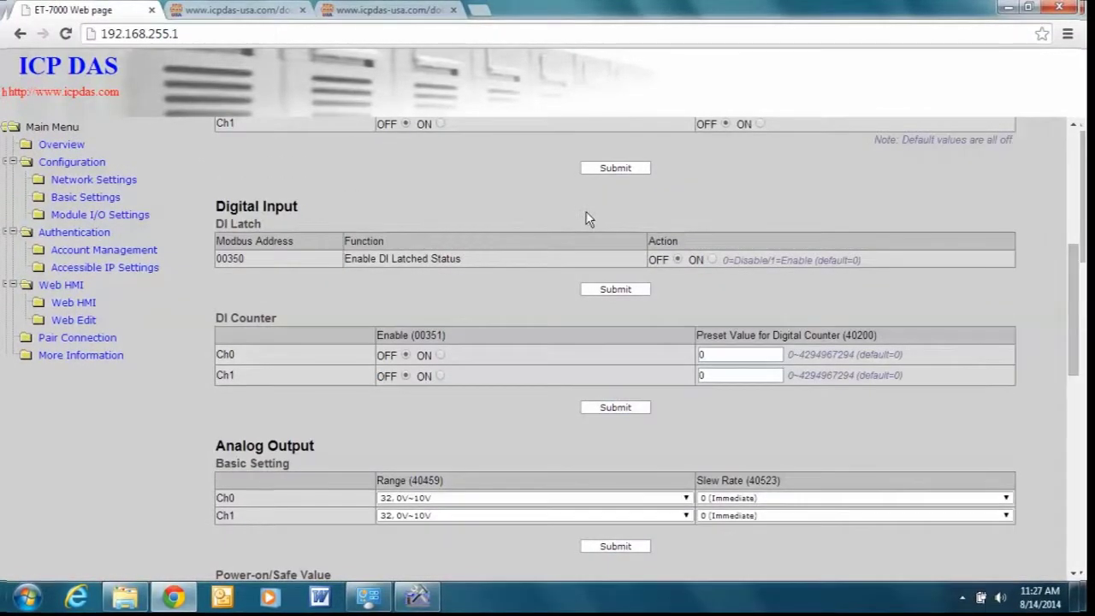
pyautogui.scroll(-3, 587, 219)
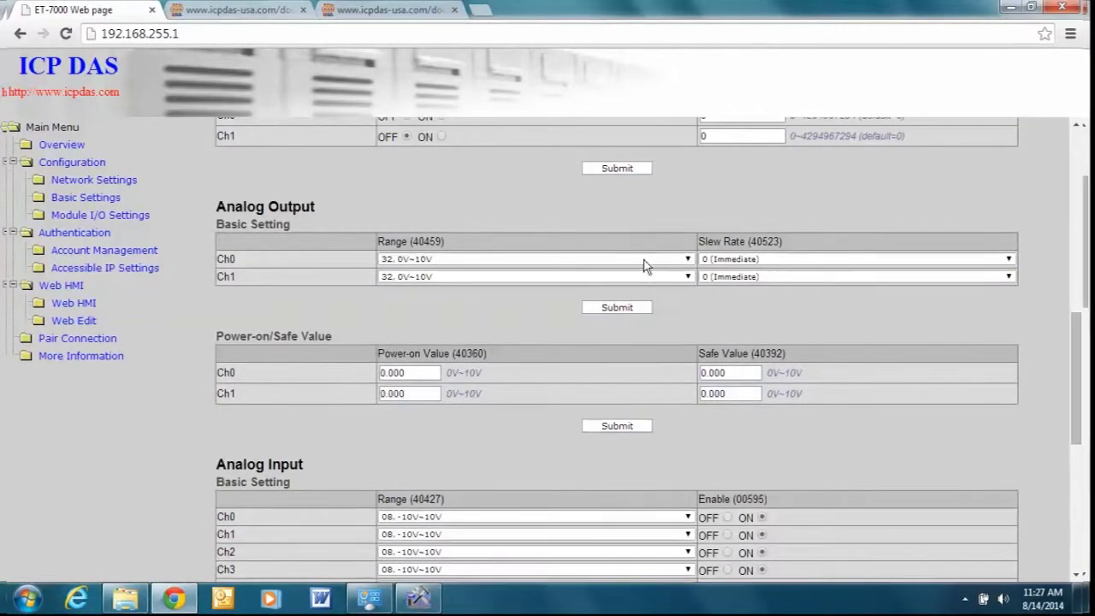
pyautogui.scroll(-1, 673, 273)
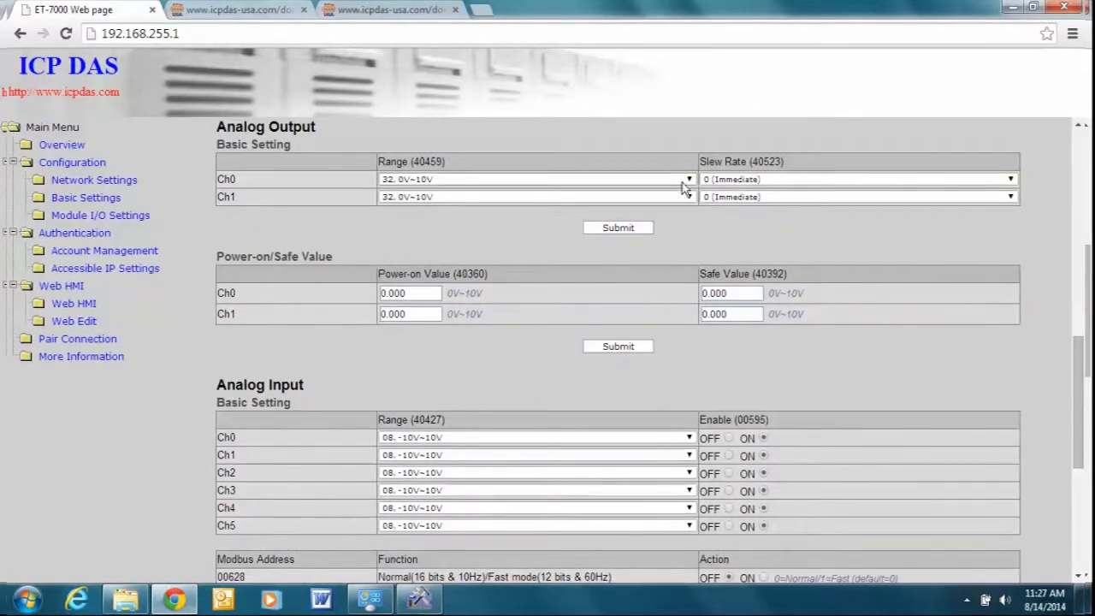
pyautogui.click(689, 438)
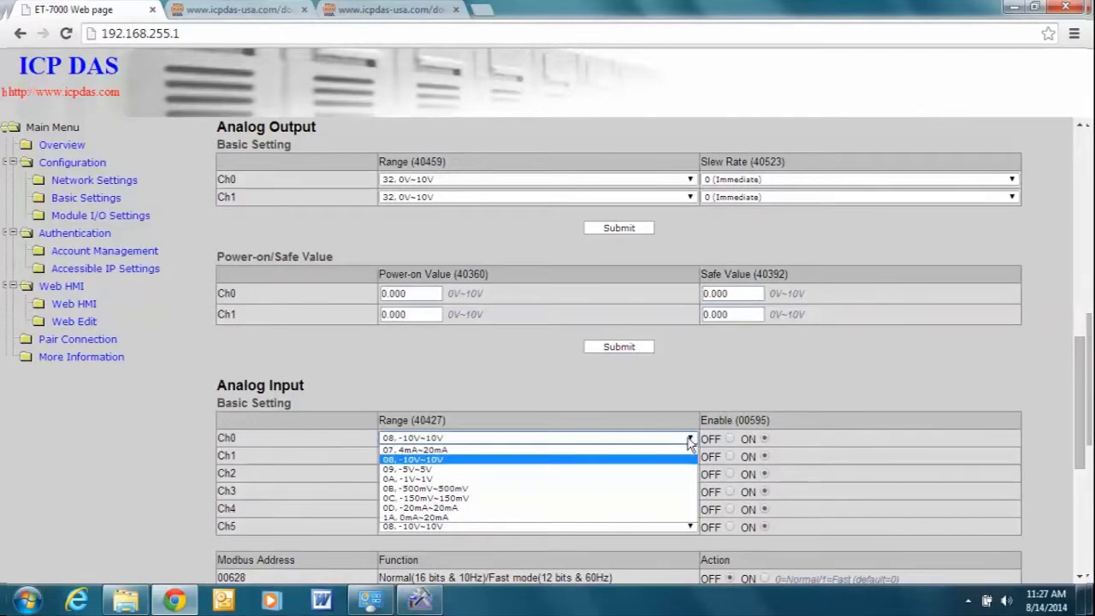
pyautogui.click(477, 450)
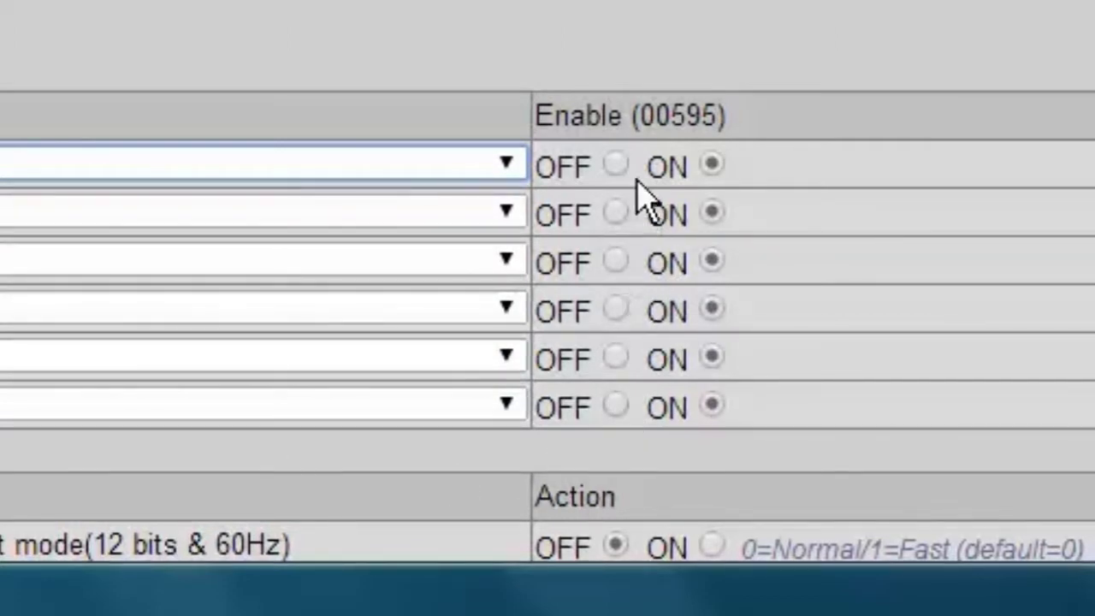
# - Switch the Data Format to Engineering and submit the analog input settings
pyautogui.scroll(-2, 607, 415)
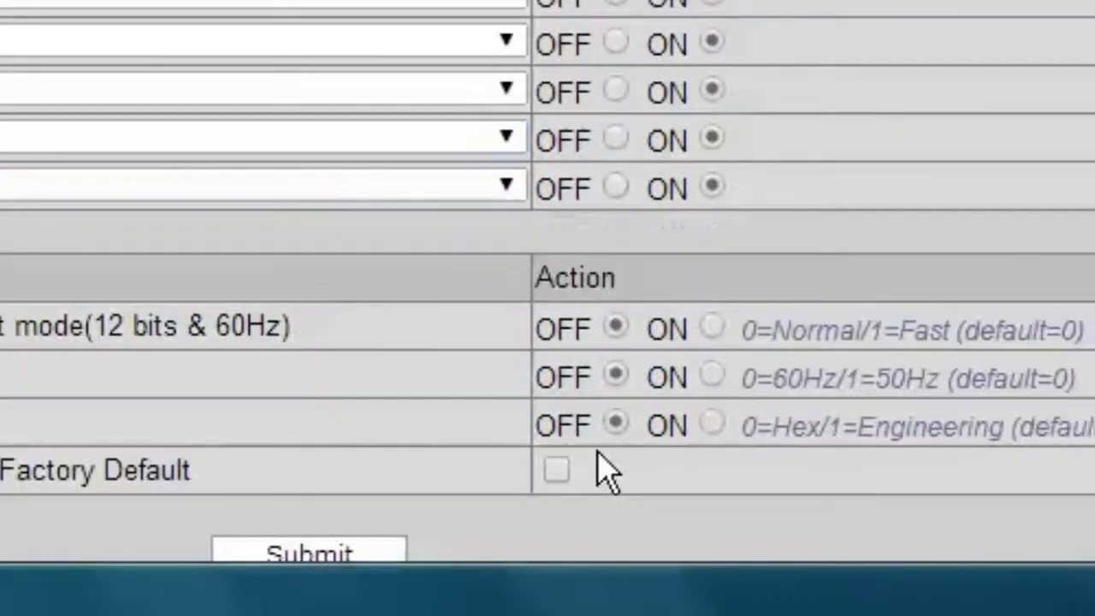
pyautogui.click(711, 425)
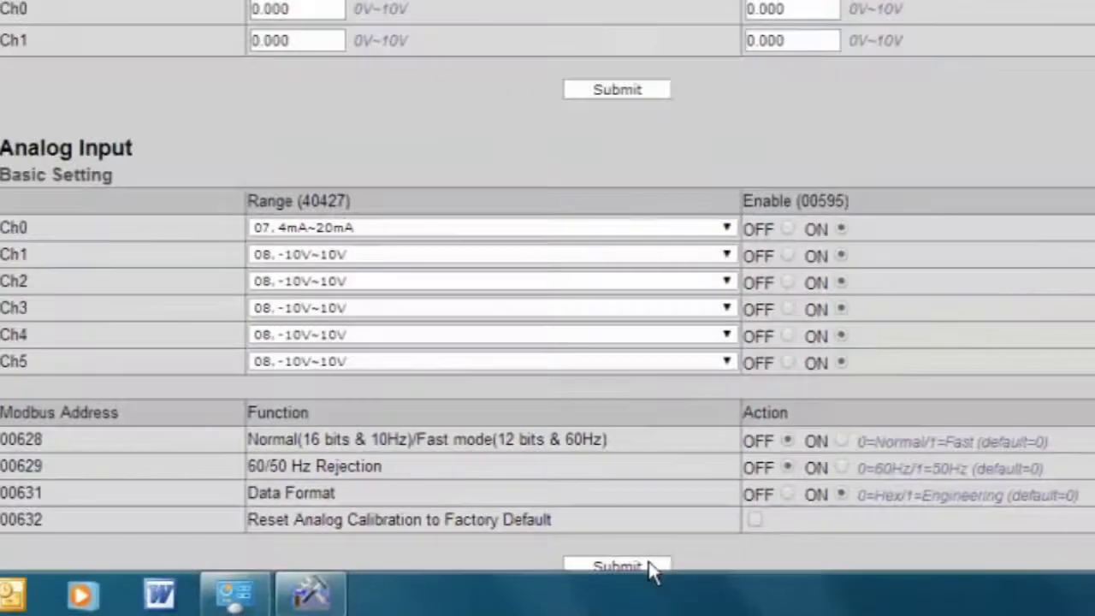
pyautogui.click(667, 539)
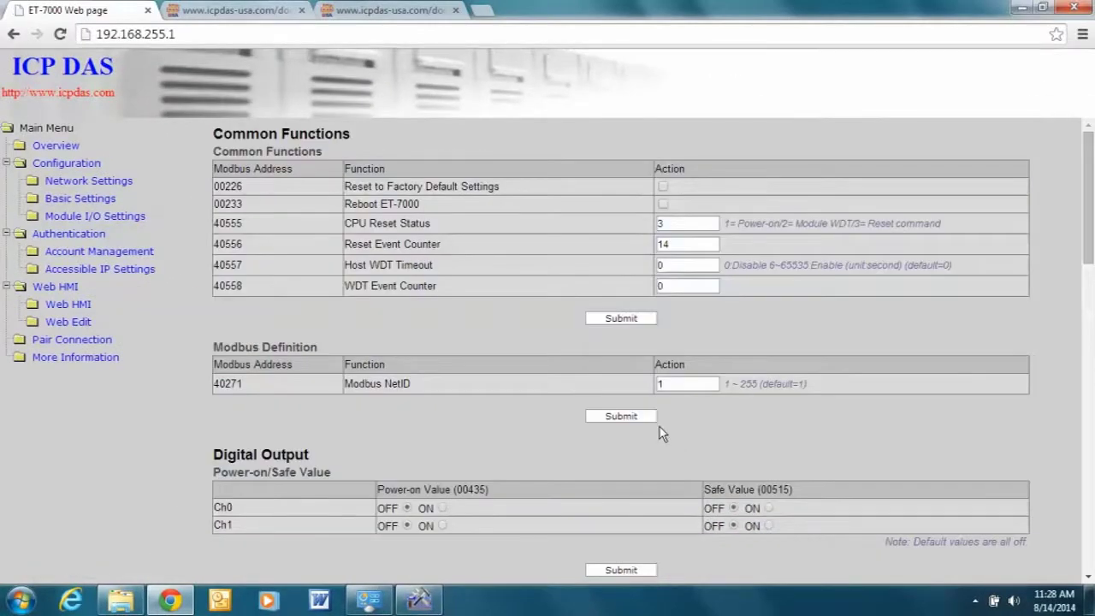
# - Choose 31. 4mA~20mA as the analog output Ch0 range and submit it
pyautogui.scroll(-3, 659, 427)
pyautogui.scroll(-1, 650, 436)
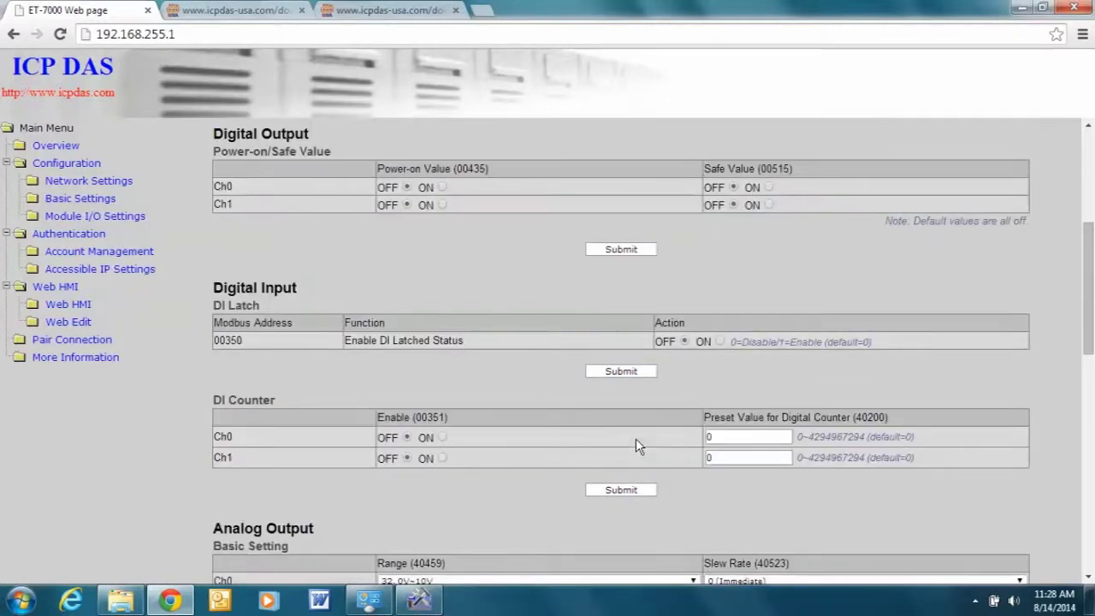
pyautogui.scroll(-2, 636, 438)
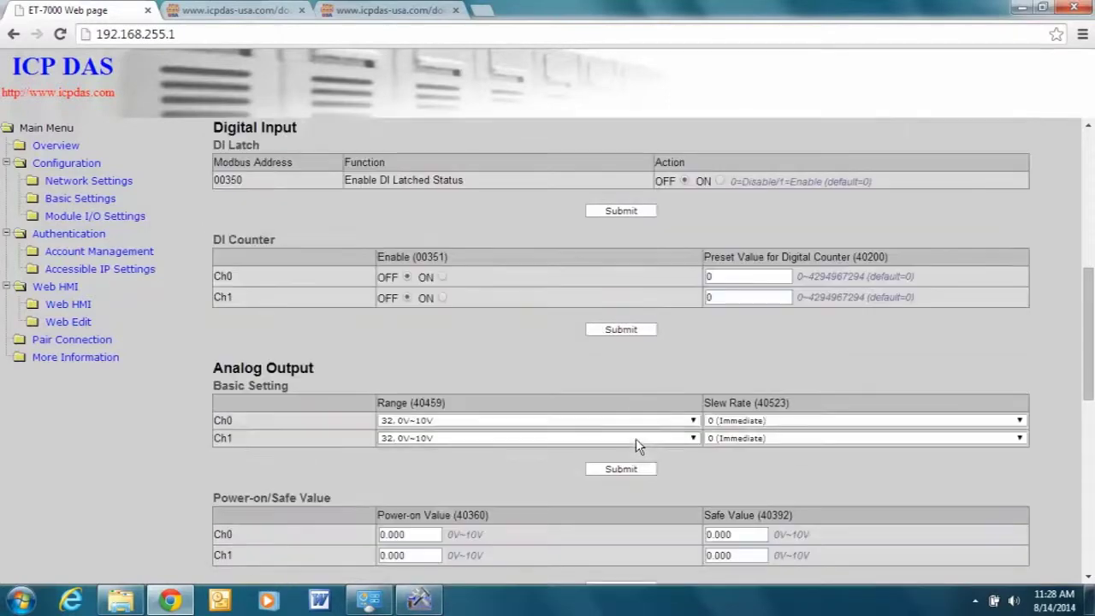
pyautogui.click(694, 420)
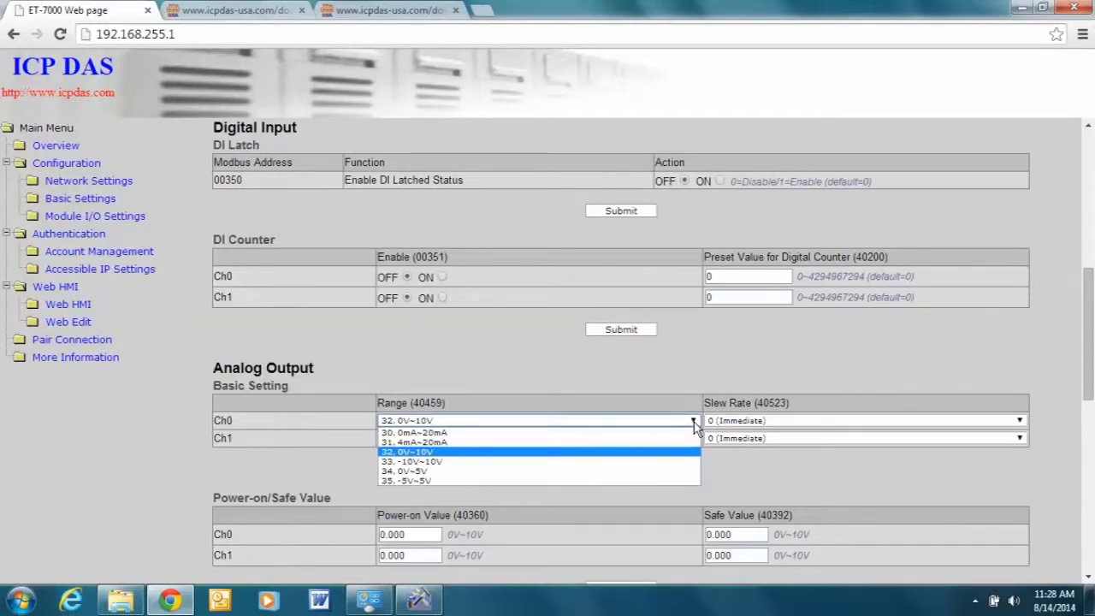
pyautogui.click(429, 451)
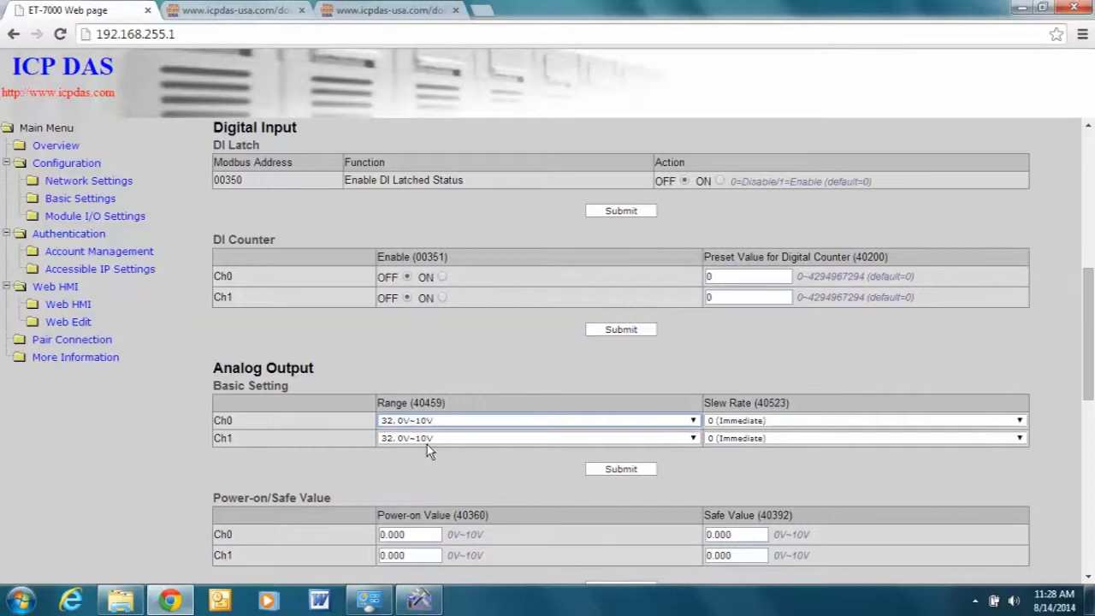
pyautogui.click(642, 472)
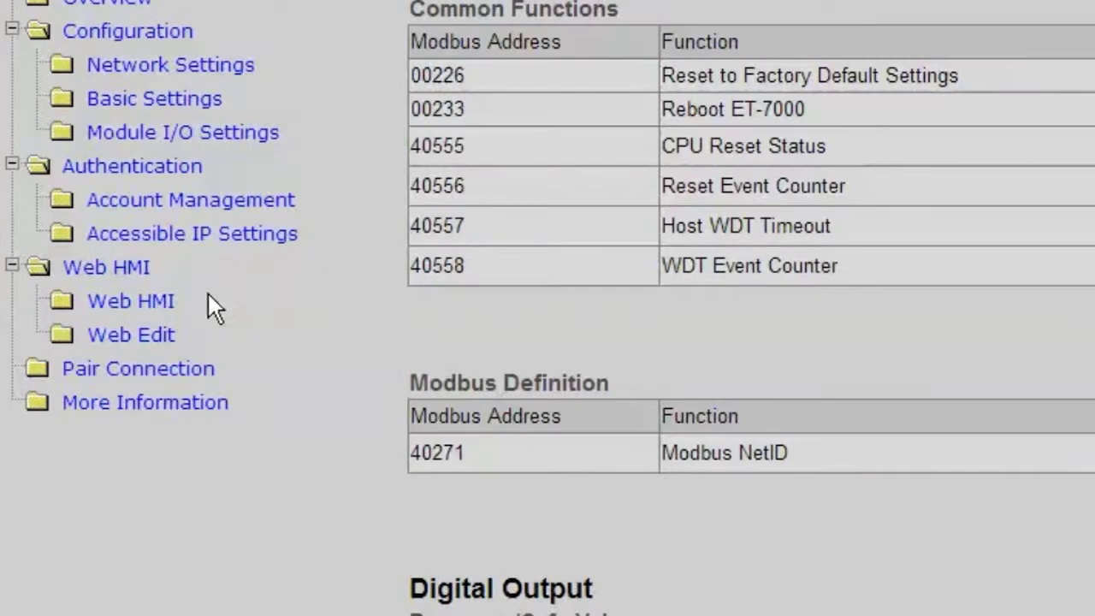
# - In the Web HMI DO readings, switch digital output DO0 on and then back off
pyautogui.click(139, 308)
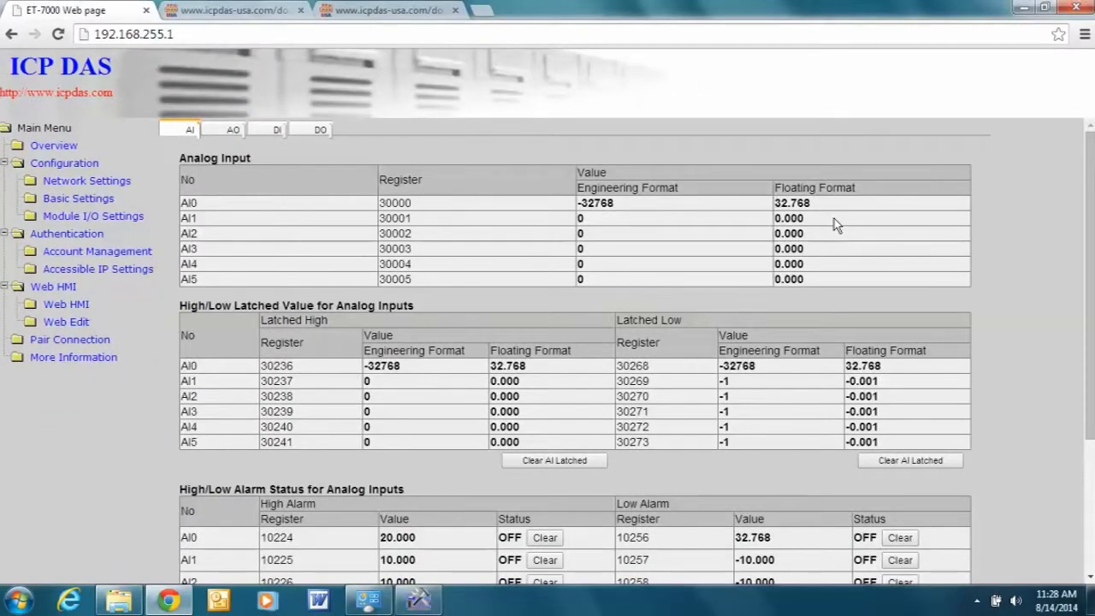
pyautogui.scroll(-3, 836, 221)
pyautogui.scroll(5, 334, 349)
pyautogui.click(321, 131)
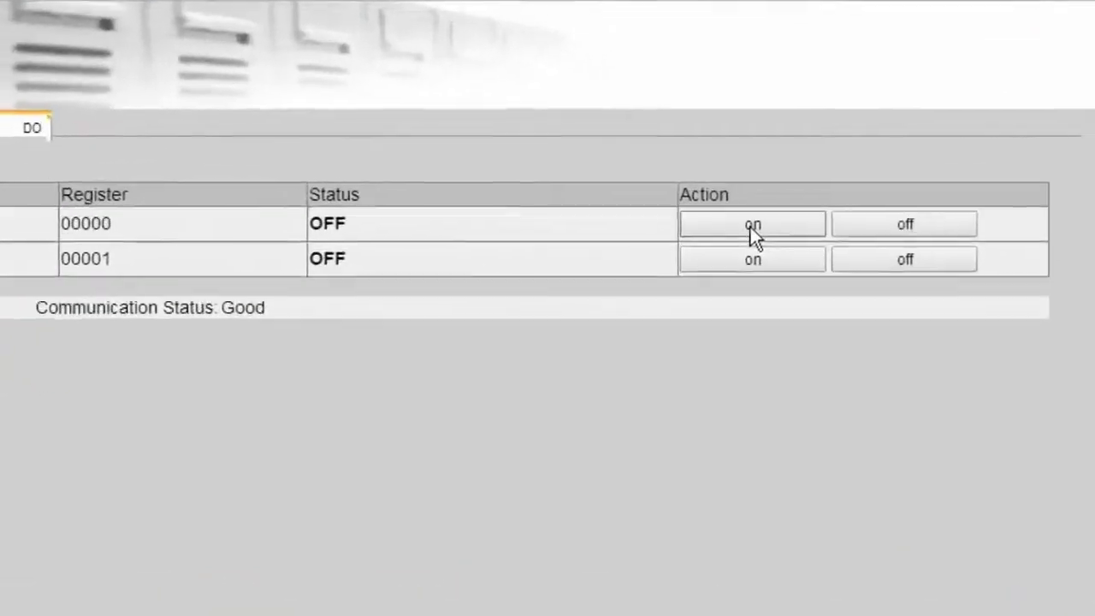
pyautogui.click(750, 225)
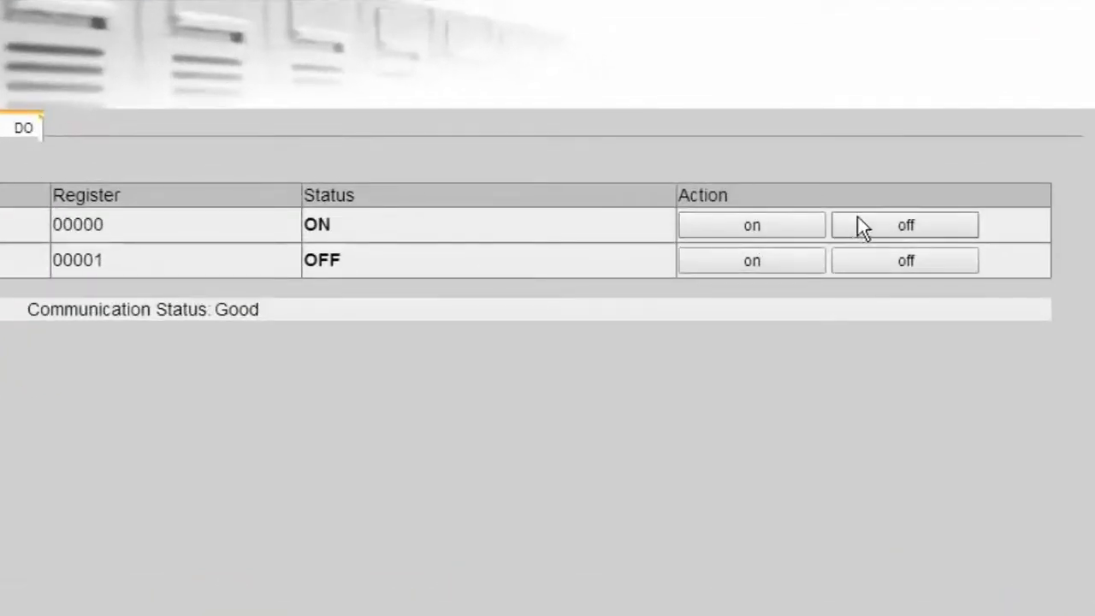
pyautogui.click(879, 222)
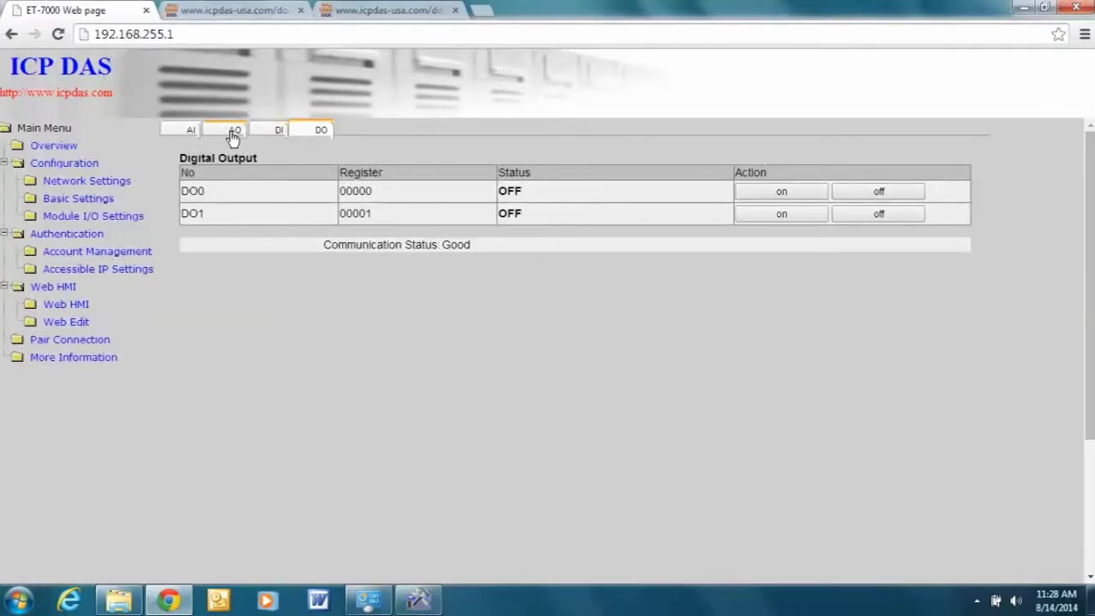
pyautogui.click(233, 135)
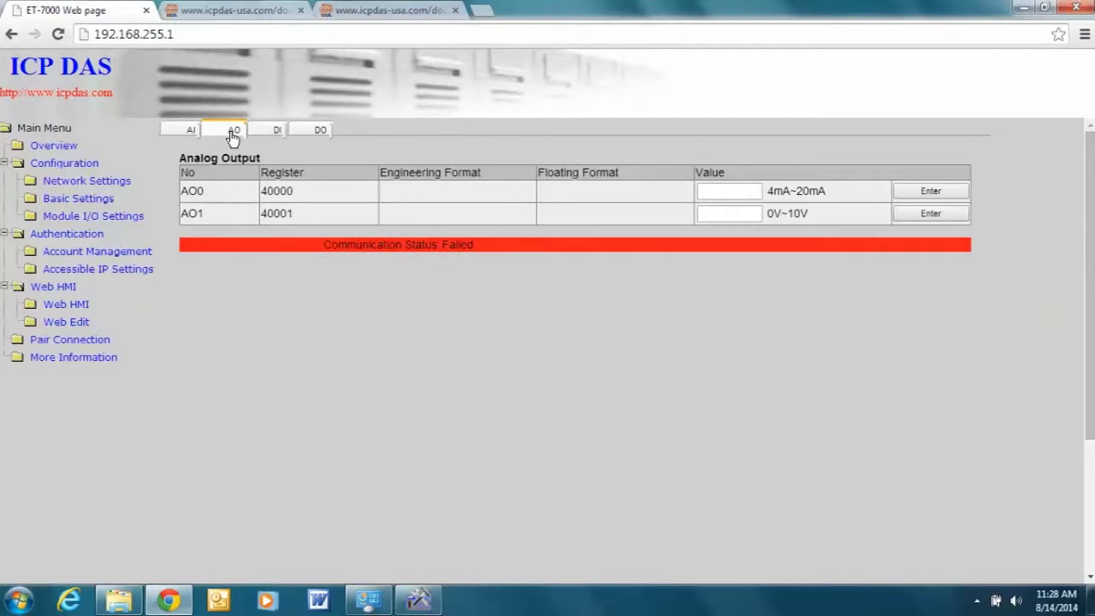
# - Enter 10 as AO0's output value, then review the AI latch and alarm tables
pyautogui.click(721, 193)
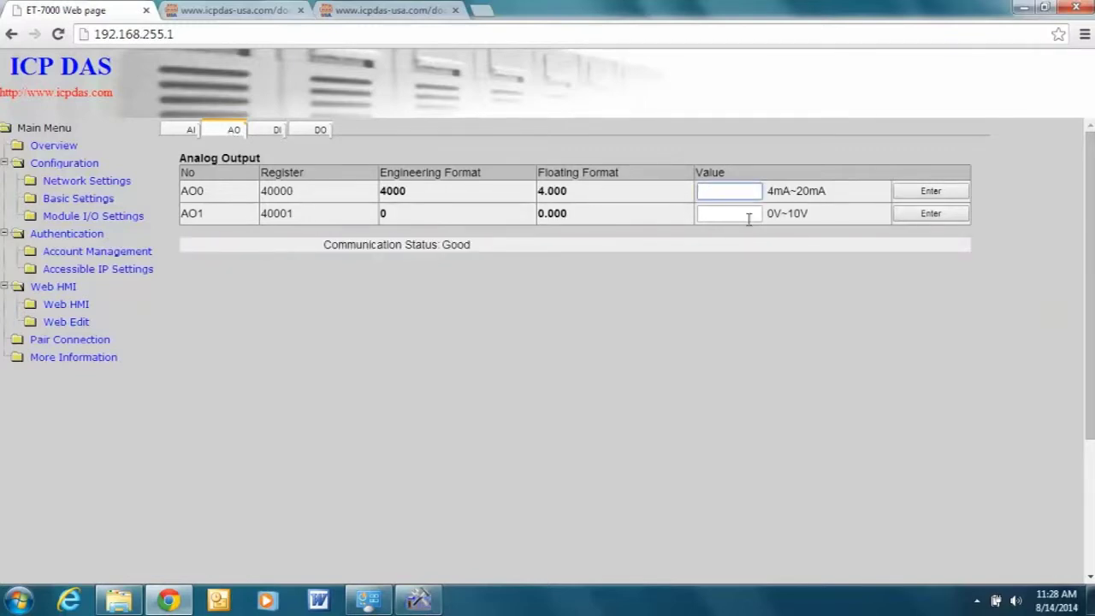
pyautogui.write('10')
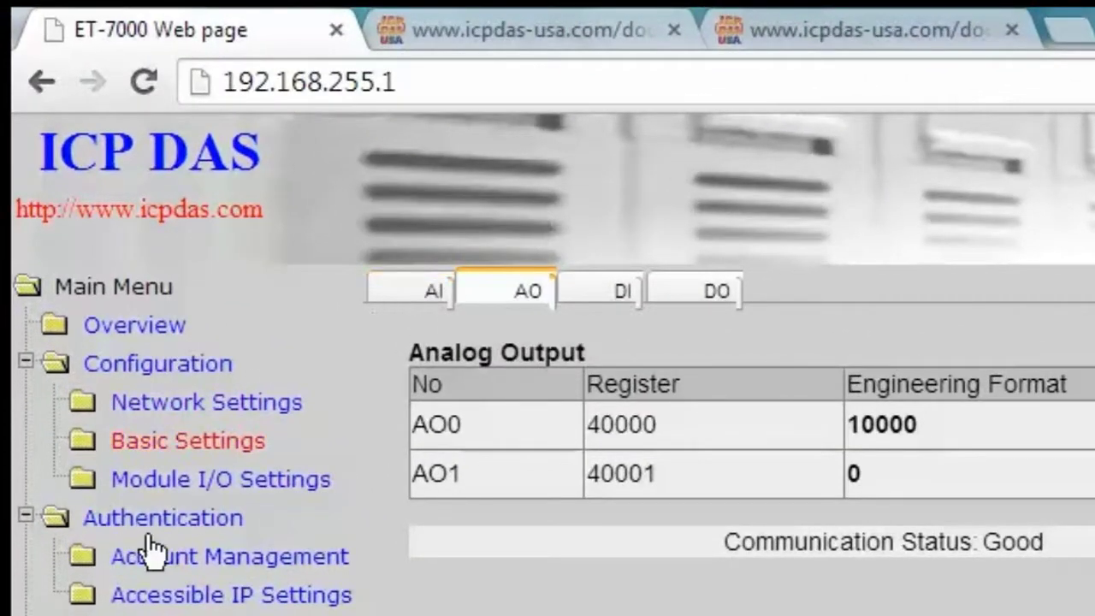
pyautogui.click(421, 286)
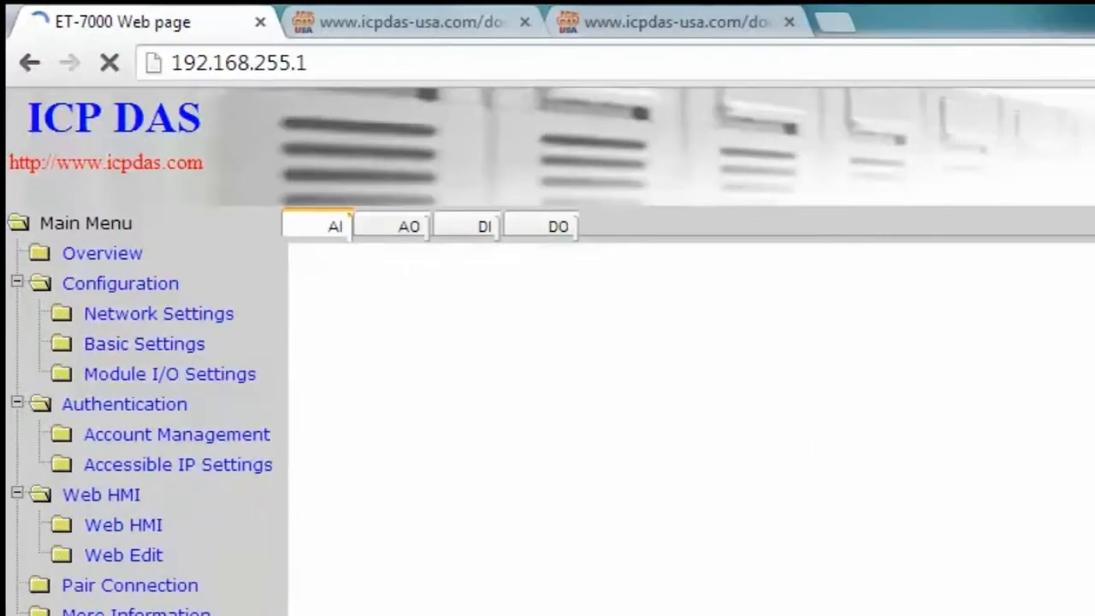
pyautogui.scroll(-2, 460, 256)
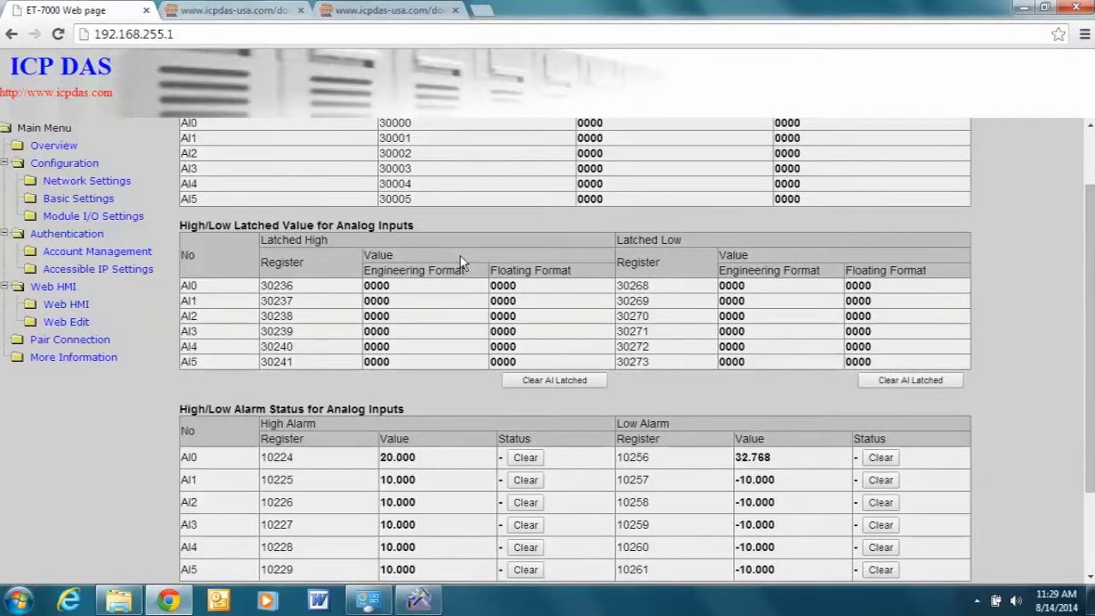
pyautogui.scroll(-1, 460, 261)
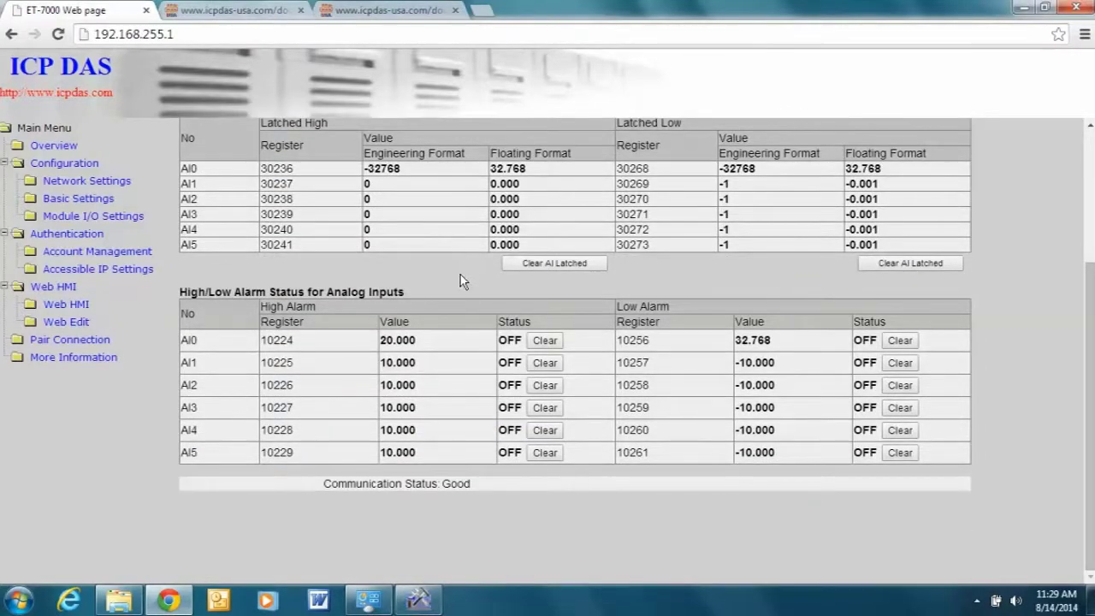